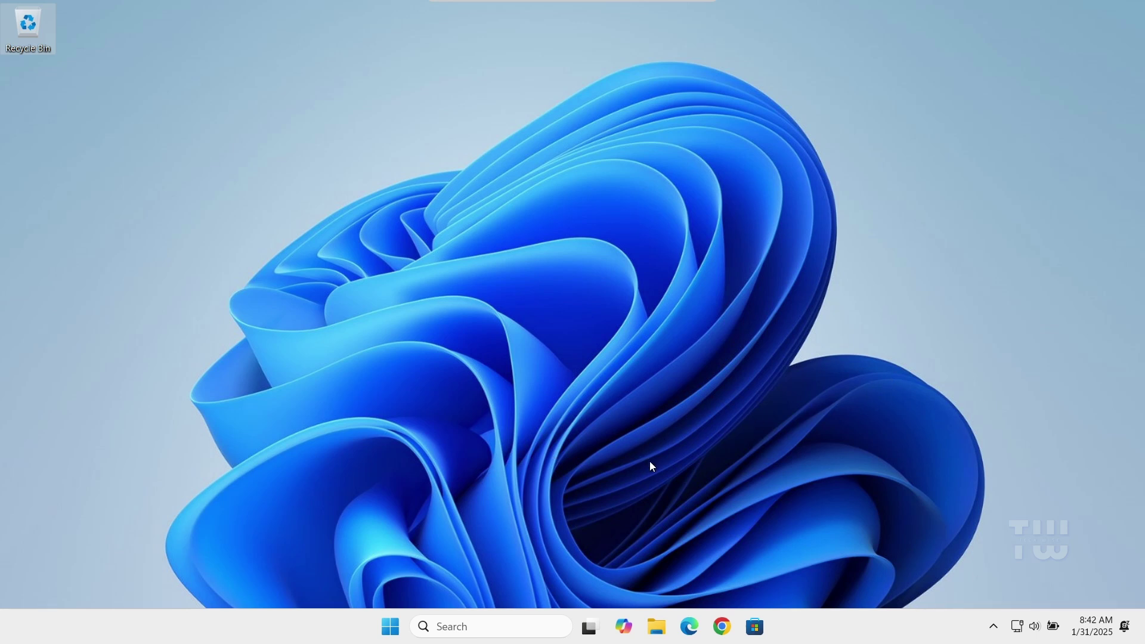
Launch Settings from the Start button's Quick Link menu
{"action": "right_click", "coordinate": [389, 627]}
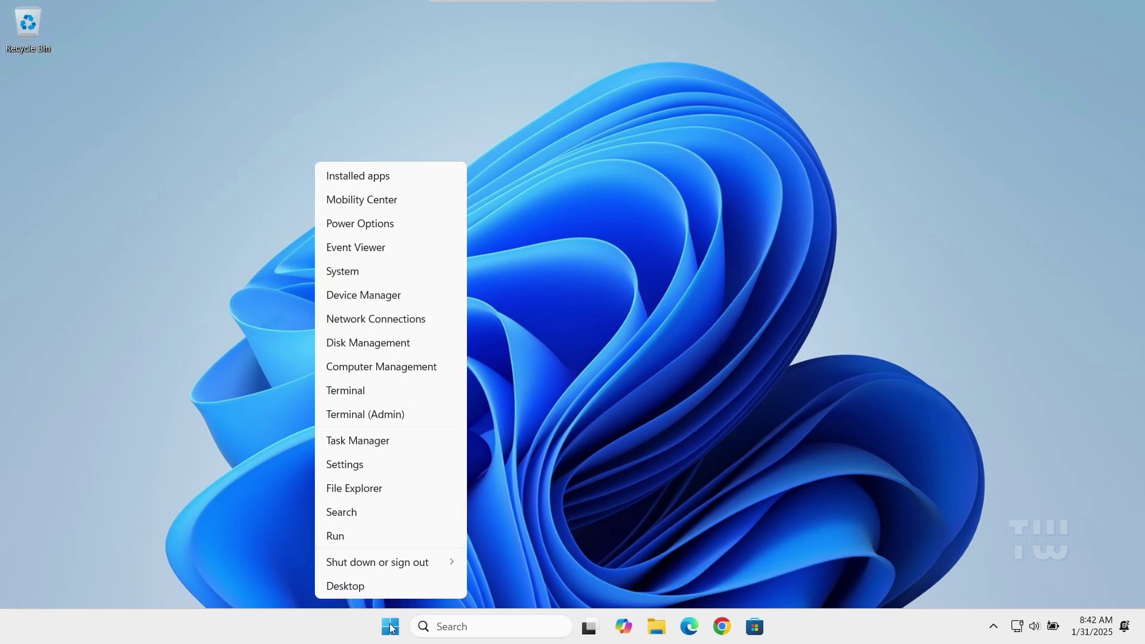
{"action": "left_click", "coordinate": [382, 465]}
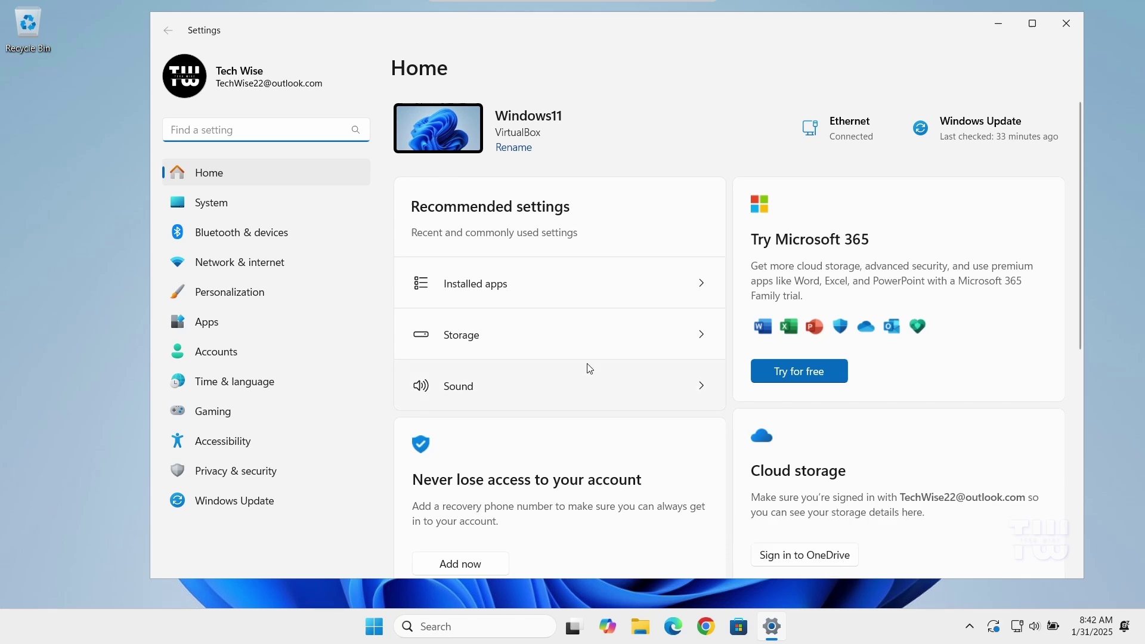
Go to Network & internet, then Advanced network settings
{"action": "left_click", "coordinate": [242, 268]}
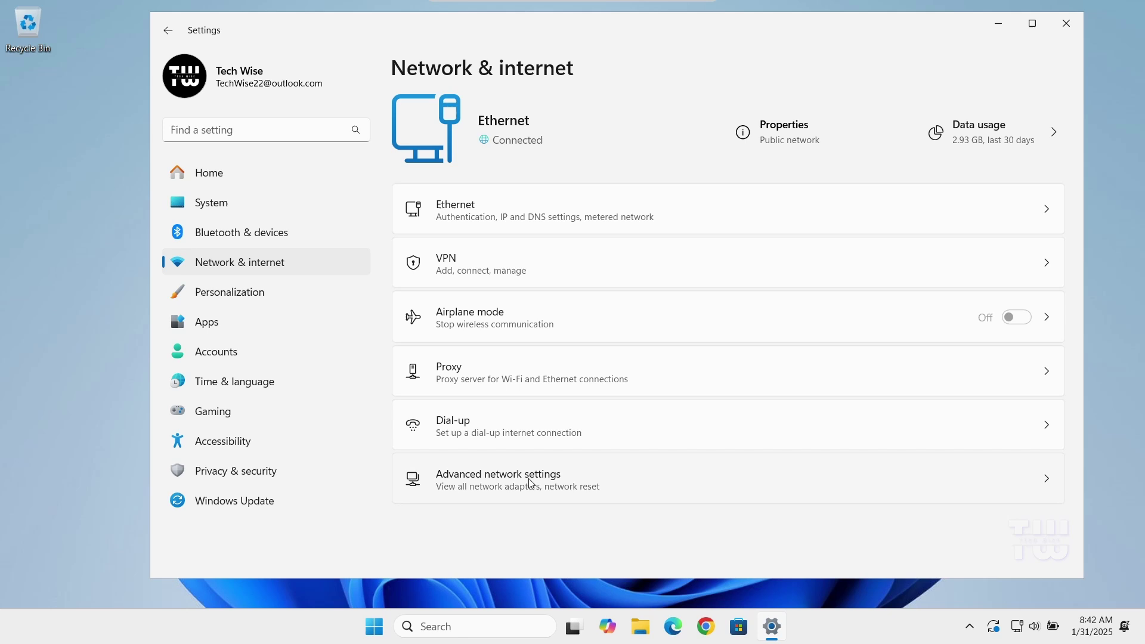
{"action": "left_click", "coordinate": [490, 486]}
{"action": "scroll", "coordinate": [505, 403], "scroll_direction": "down", "scroll_amount": 2}
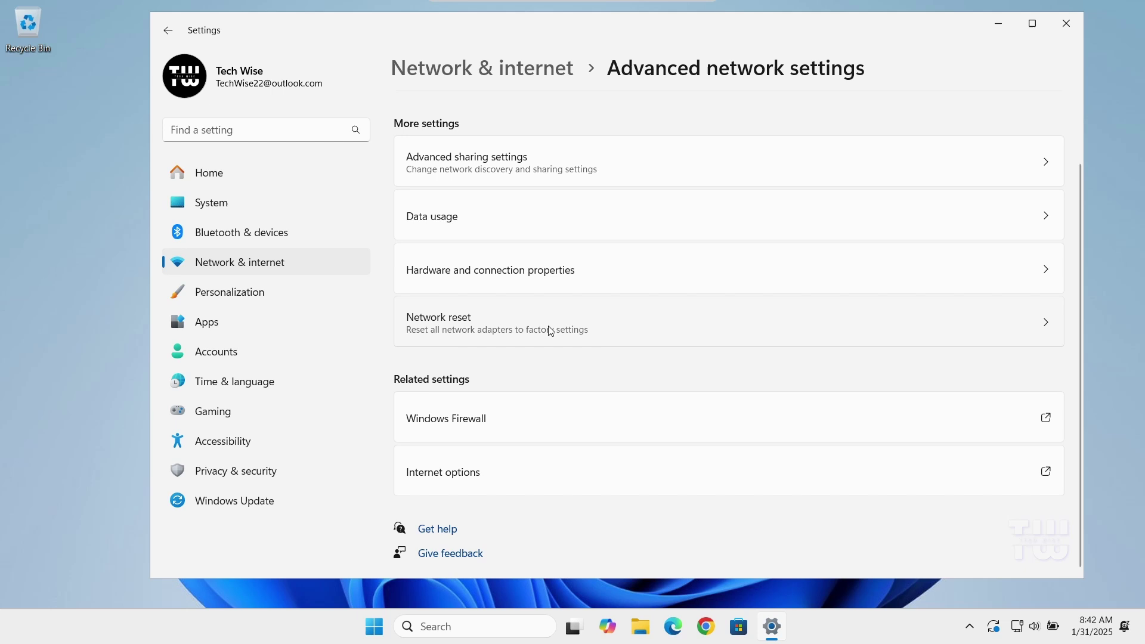
Start a Network reset from More settings with Reset now
{"action": "left_click", "coordinate": [590, 336]}
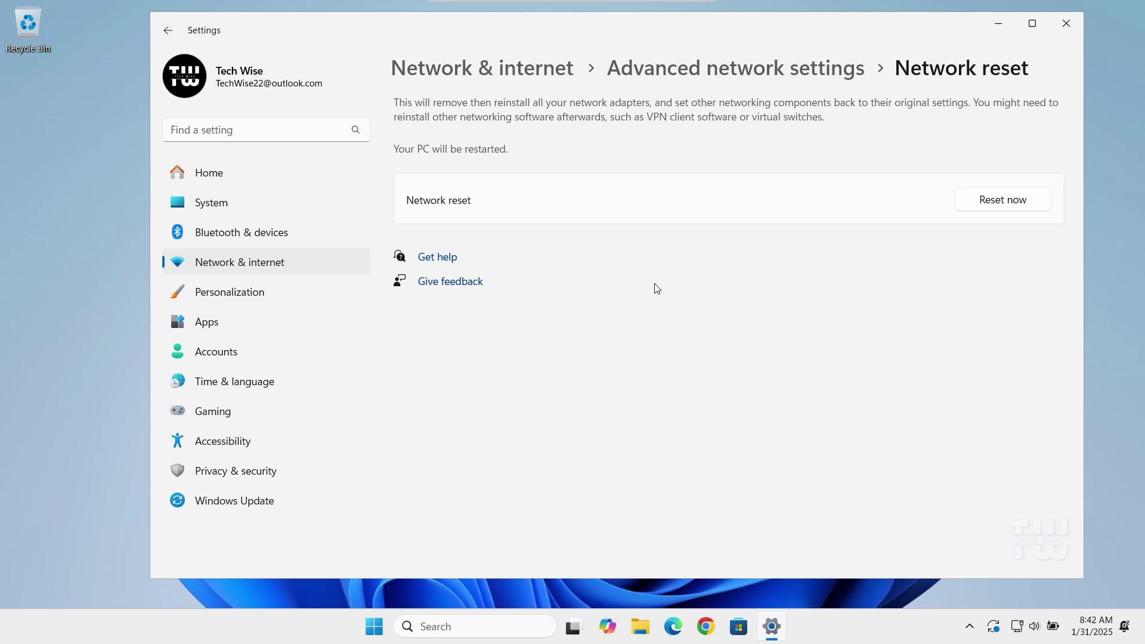
{"action": "left_click", "coordinate": [991, 201]}
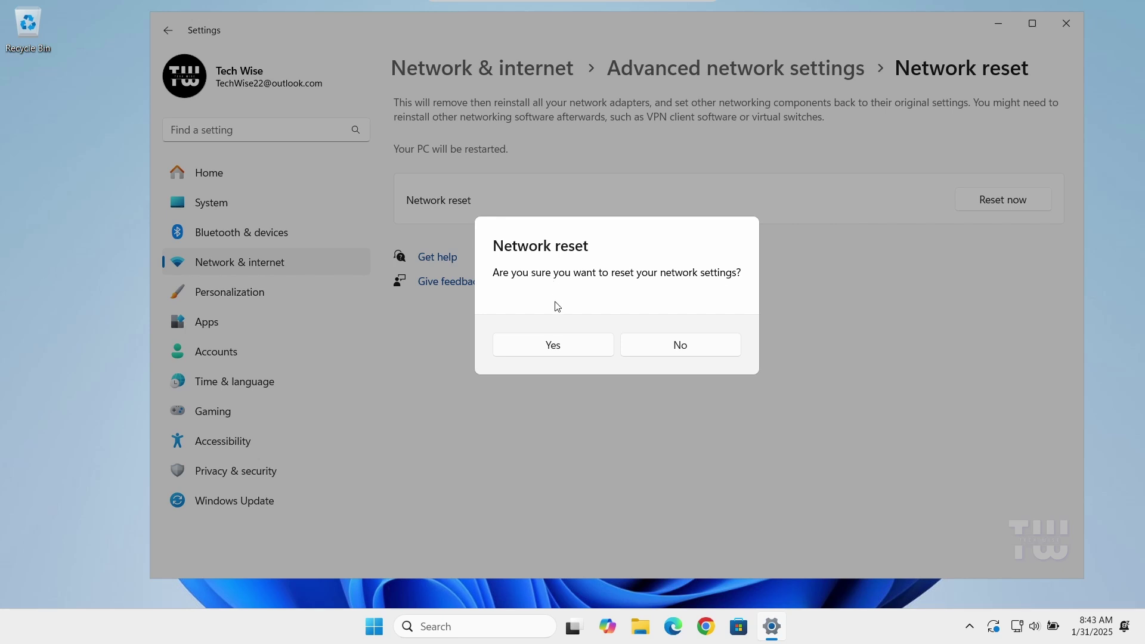
Confirm the reset with Yes, close the sign-out notice, and exit Settings
{"action": "left_click", "coordinate": [556, 345]}
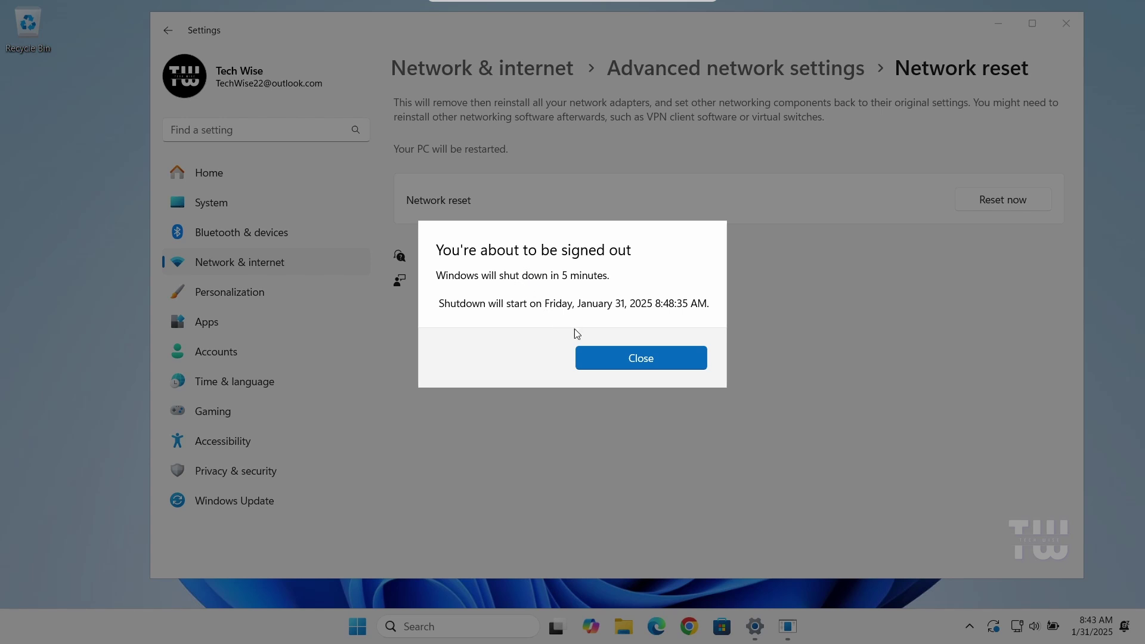
{"action": "left_click", "coordinate": [613, 365]}
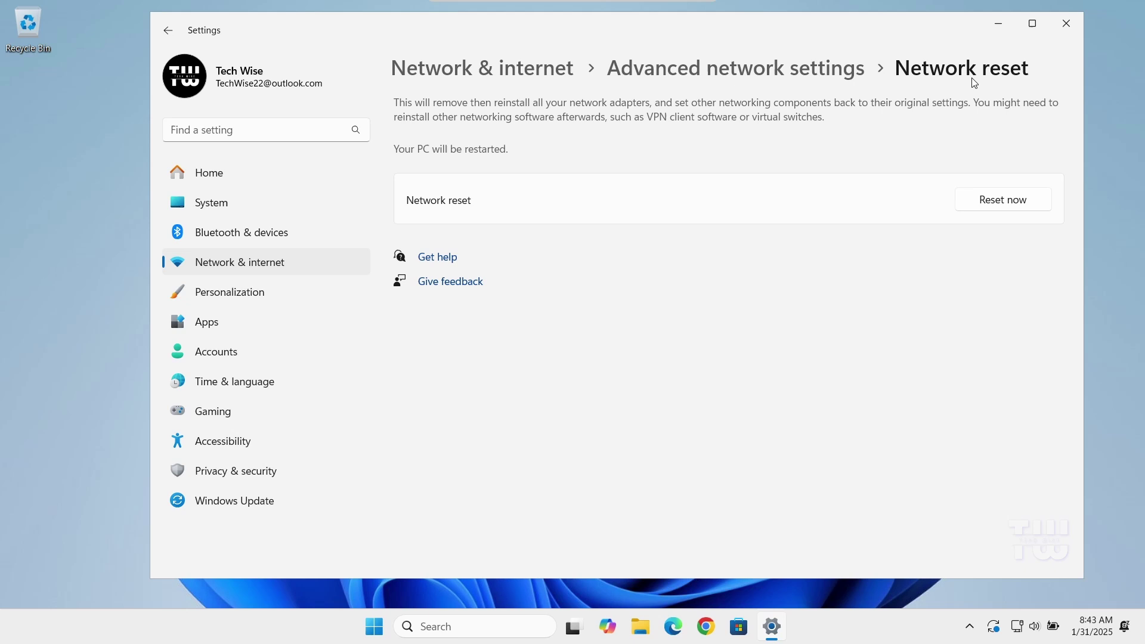
{"action": "left_click", "coordinate": [1060, 31]}
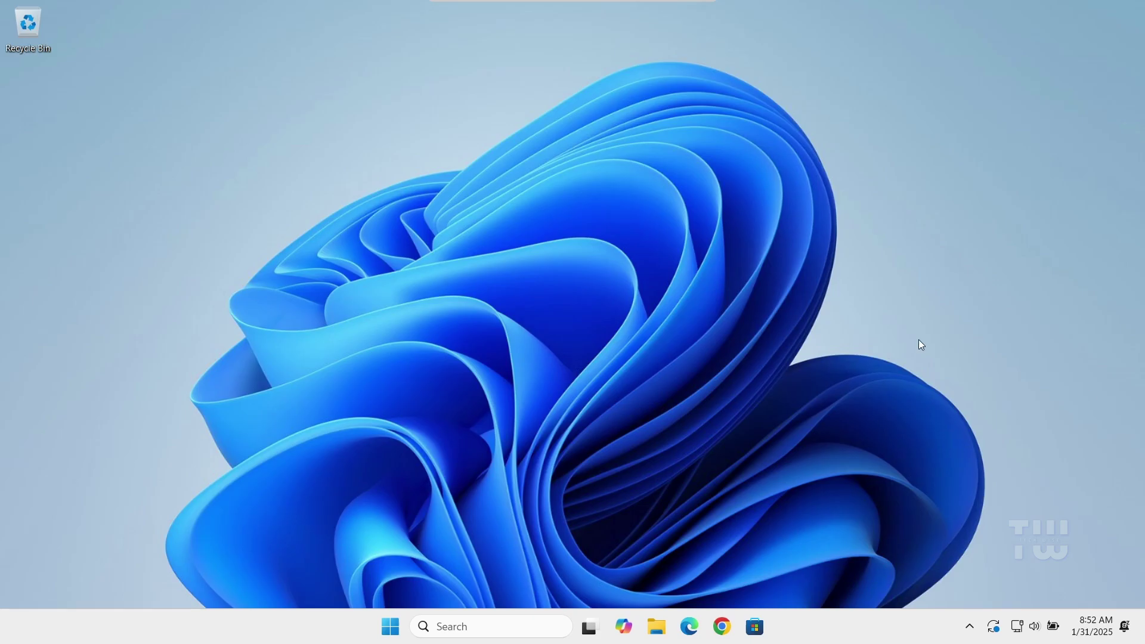
{"action": "left_click", "coordinate": [1021, 629]}
{"action": "left_click", "coordinate": [795, 483]}
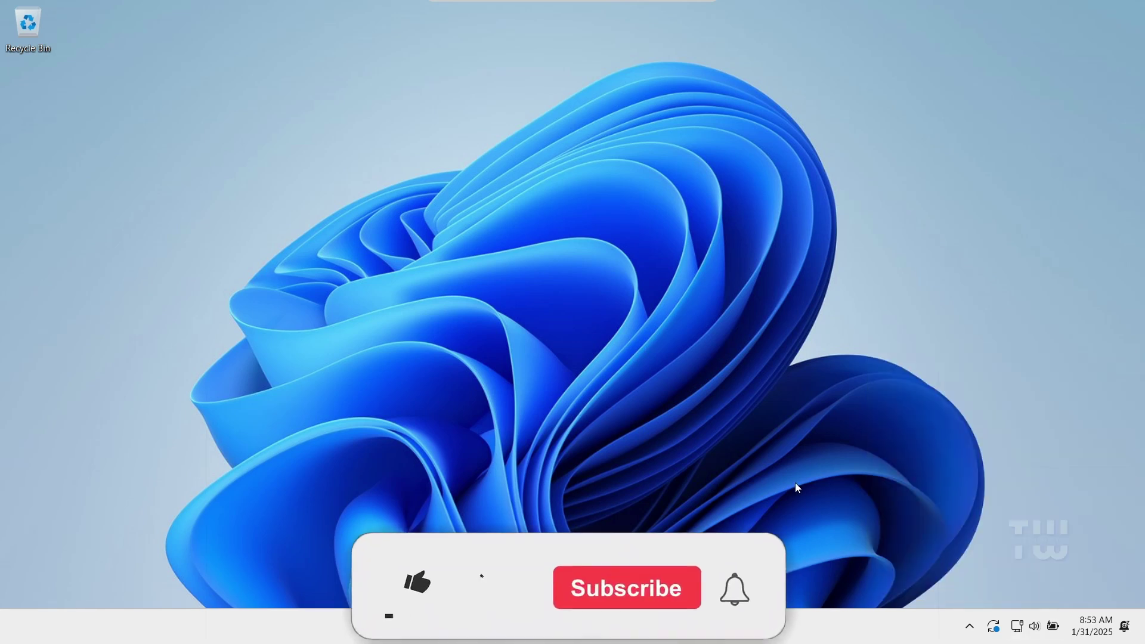